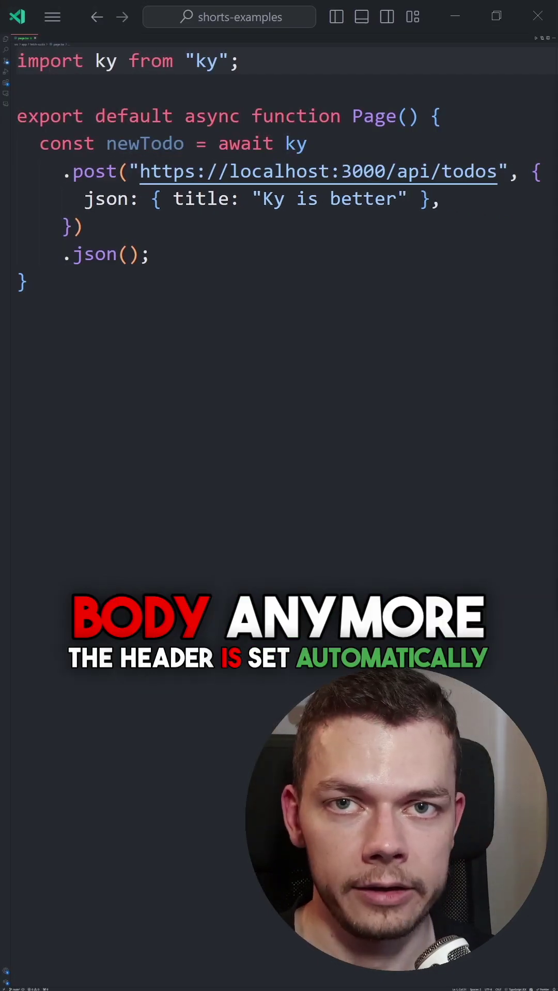
Move the cursor down to the ky .post request line in page.tsx.
key(Down)
key(Down)
key(Down)
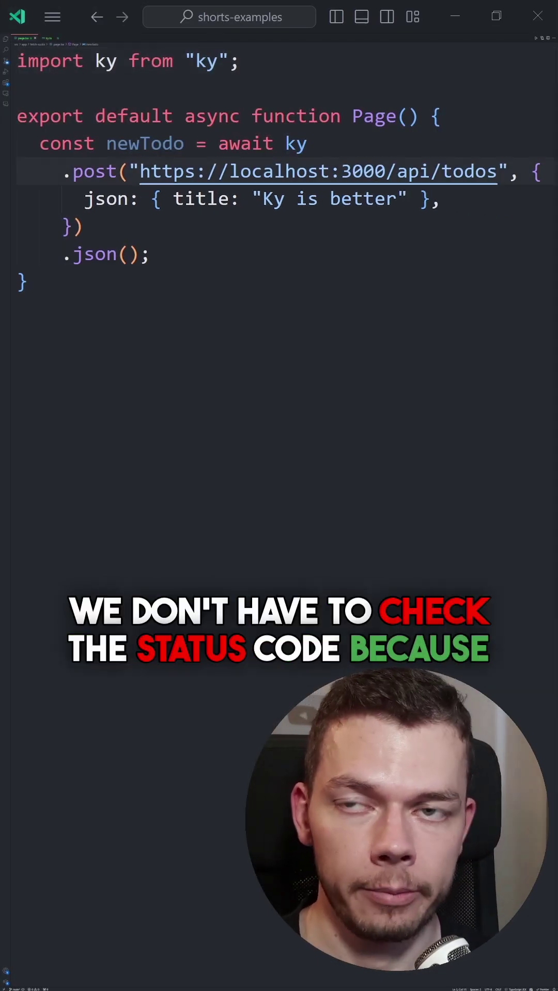